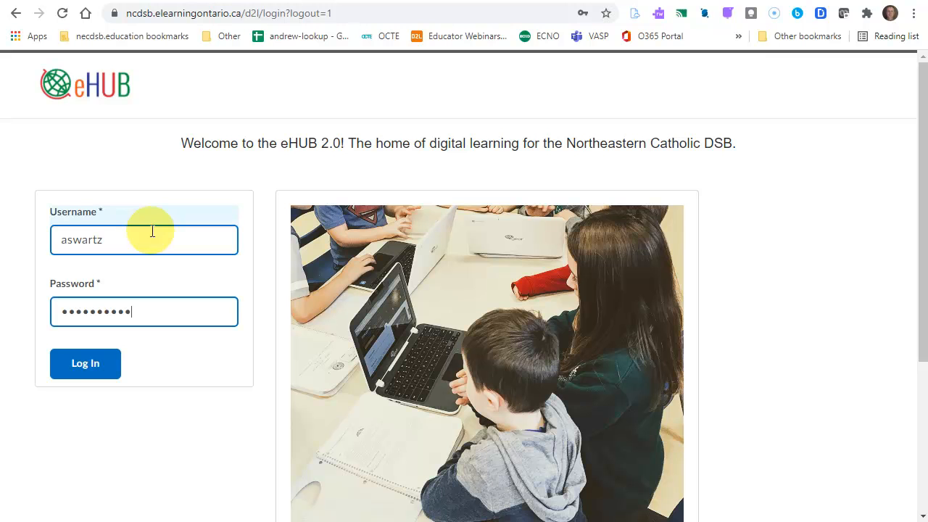
Log in to eHUB and open MyBluePrint from Pathway Planning using the school Google account.
left_click(87, 364)
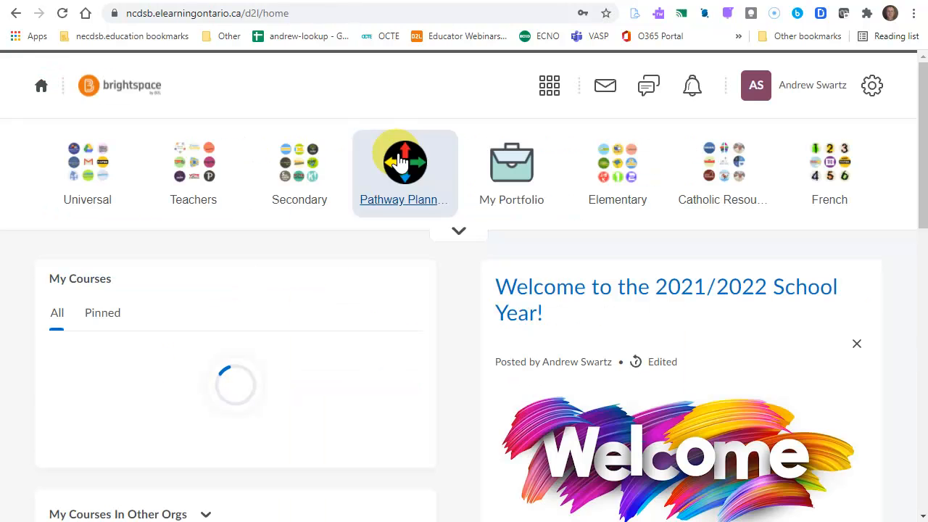
left_click(403, 161)
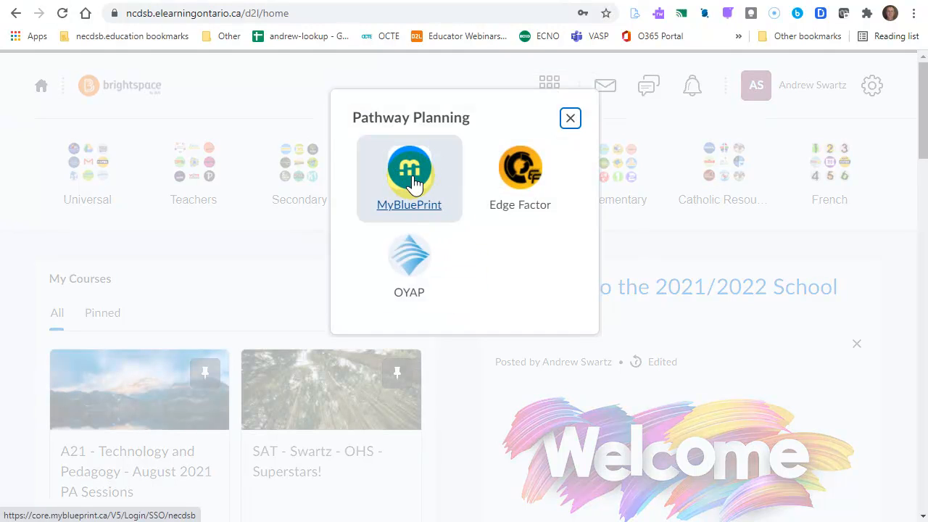
left_click(410, 179)
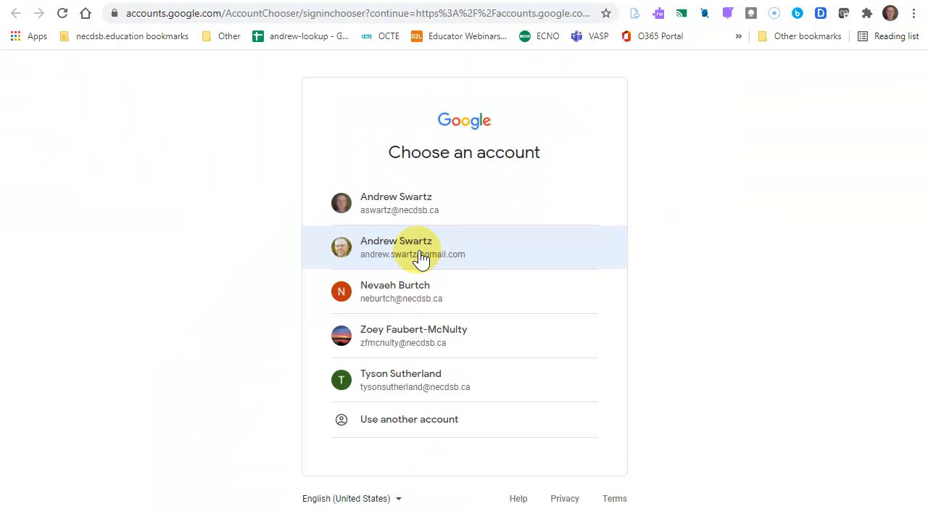
left_click(428, 206)
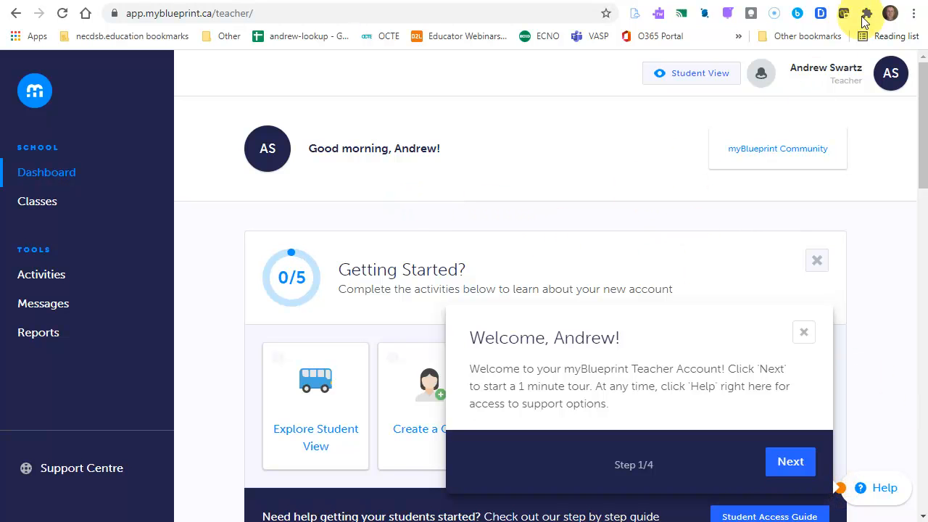
Dismiss the teacher account's welcome tour and look over the dashboard's Getting Started activities.
left_click_drag(923, 108, 923, 123)
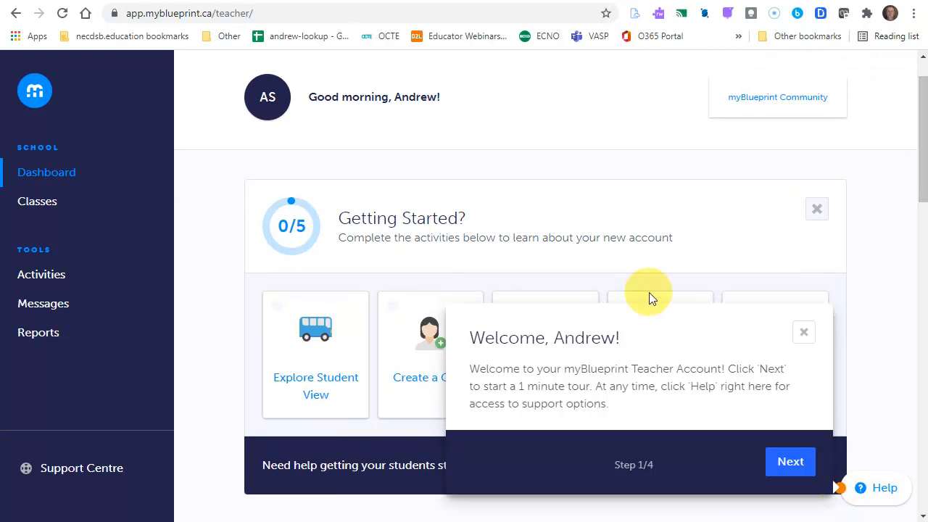
left_click(805, 334)
left_click_drag(916, 190, 923, 171)
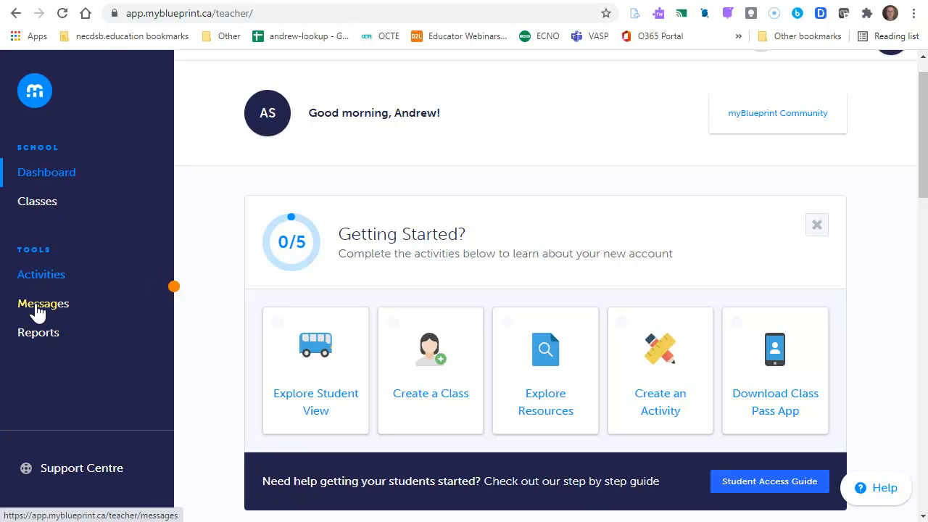
scroll(537, 166, "up", 1)
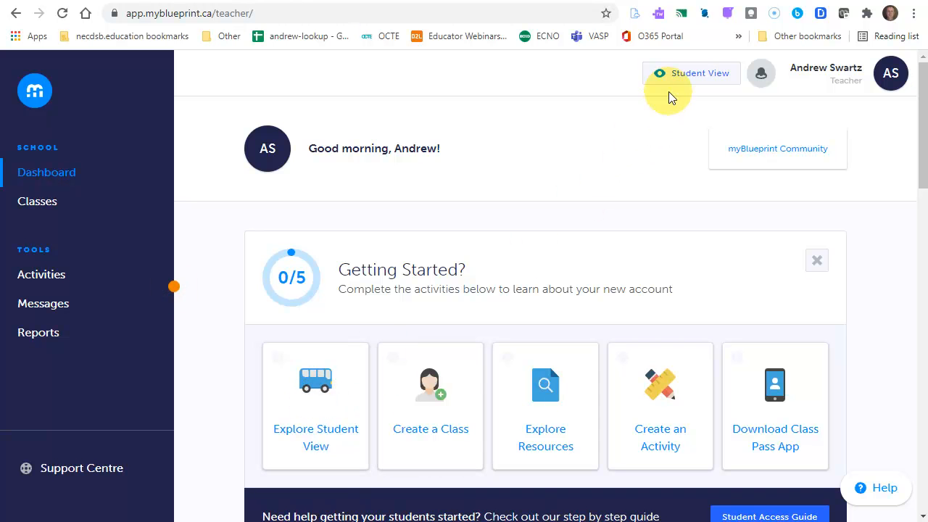
Preview the student account's home dashboard without its welcome tour, and return to the teacher dashboard.
left_click(686, 75)
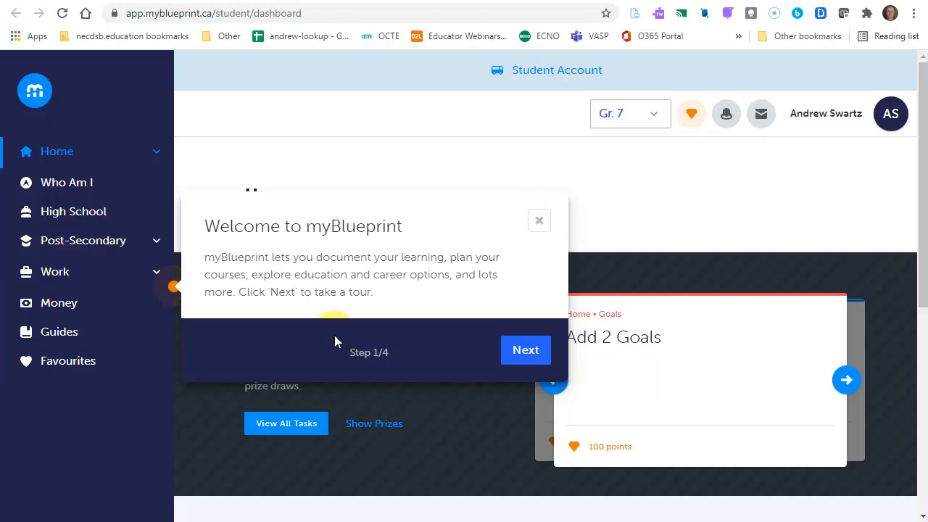
left_click(539, 221)
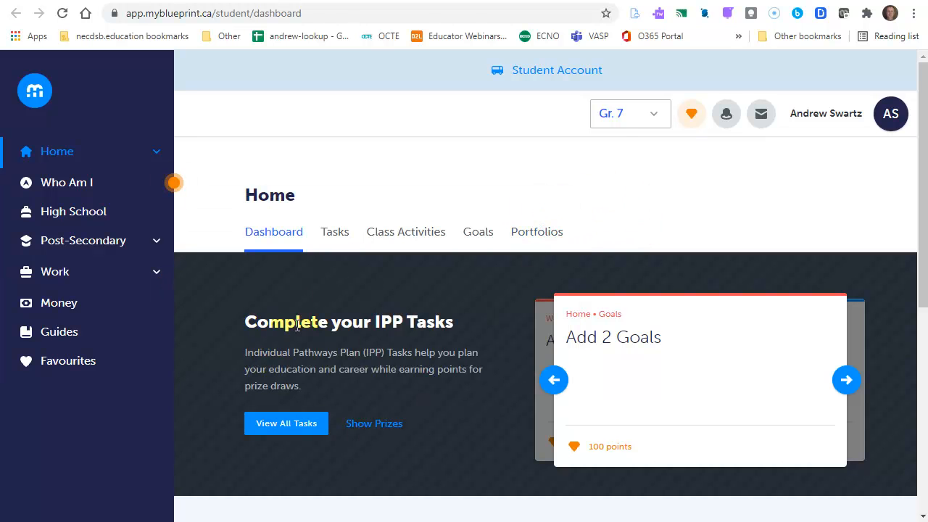
scroll(431, 400, "down", 2)
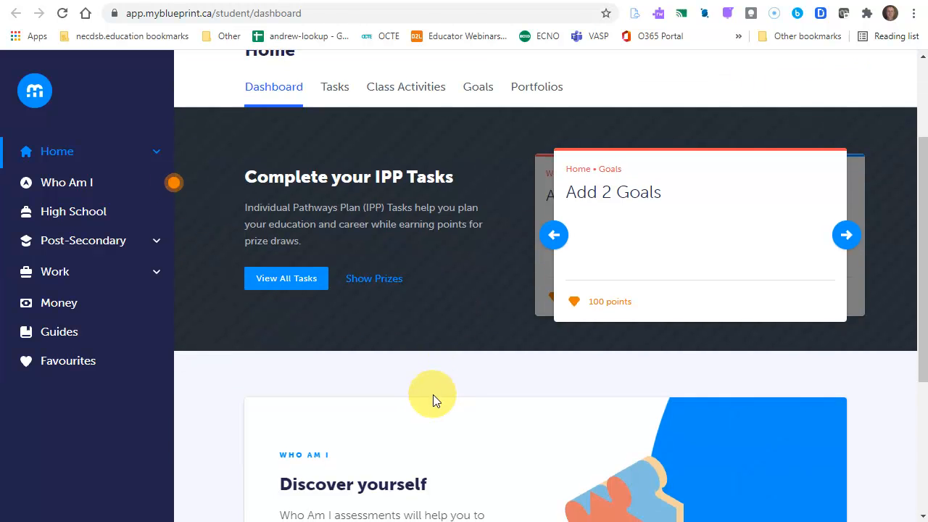
scroll(434, 393, "up", 1)
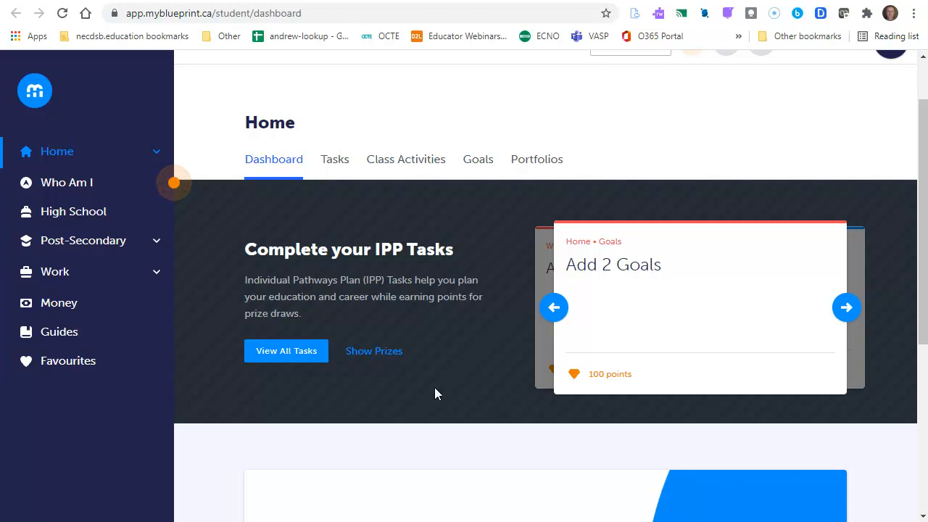
scroll(714, 258, "up", 1)
key("ctrl+w")
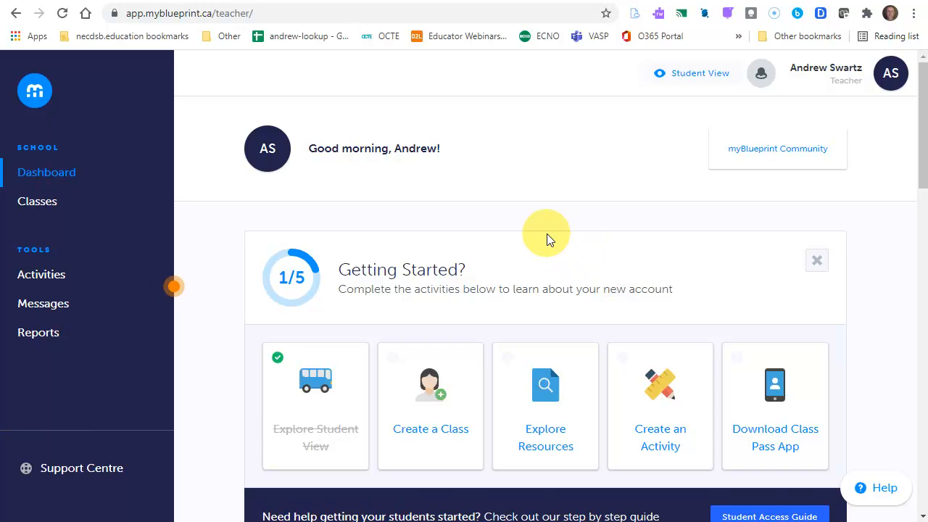
Create a new class named SBI3C.
left_click(434, 418)
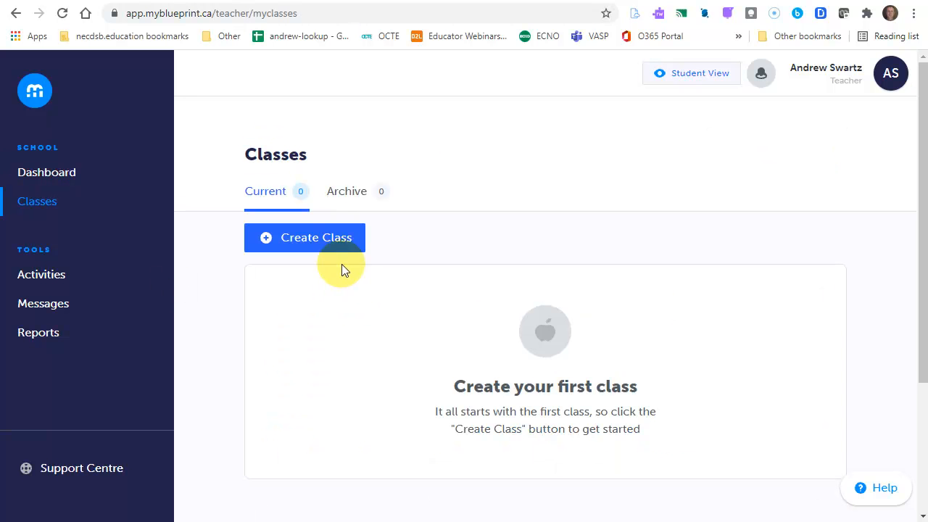
left_click(304, 239)
left_click(306, 312)
type("SBI3C")
left_click(291, 350)
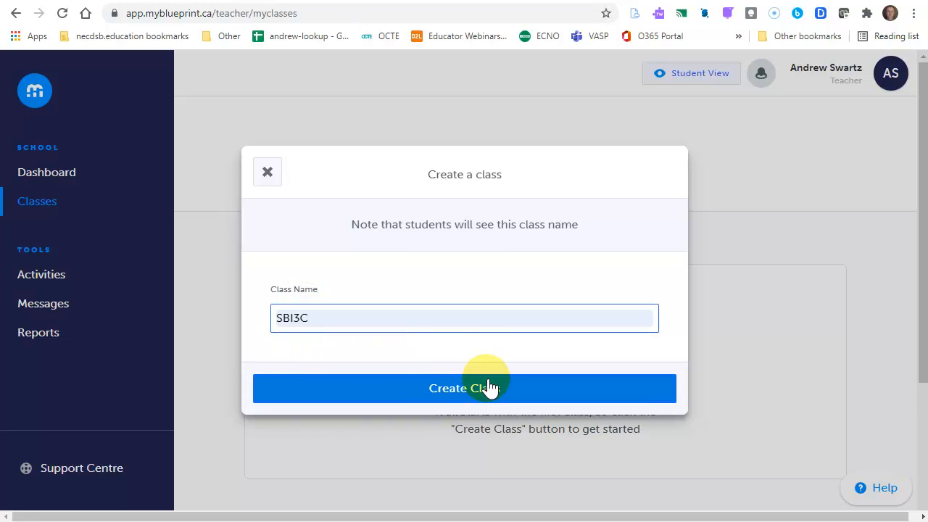
left_click(449, 391)
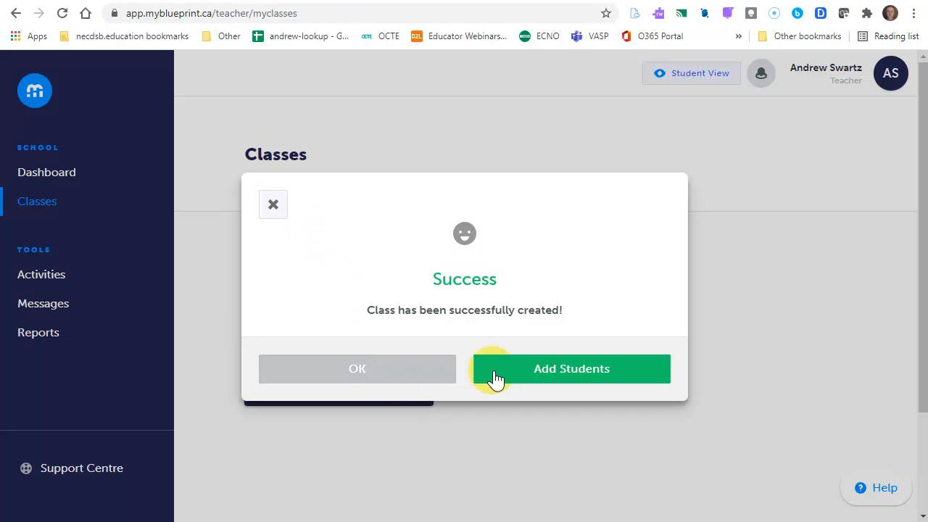
Start adding students to the new class and select the first five students in the alphabetical list.
left_click(557, 373)
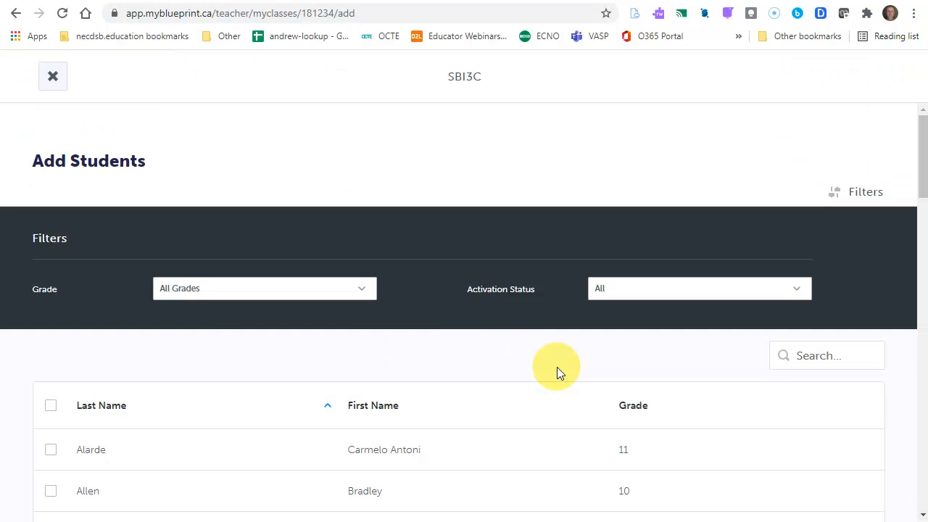
scroll(418, 325, "down", 4)
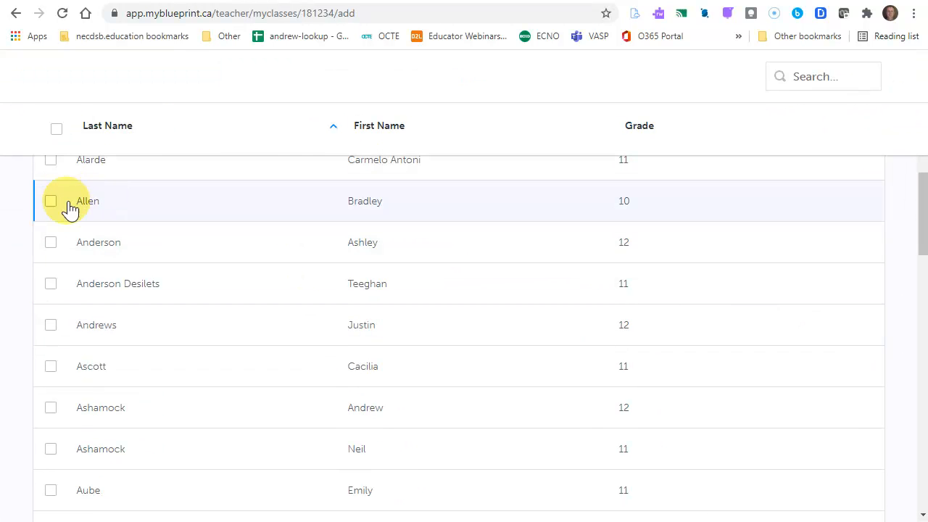
left_click(51, 201)
left_click(51, 242)
left_click(50, 285)
scroll(251, 352, "up", 1)
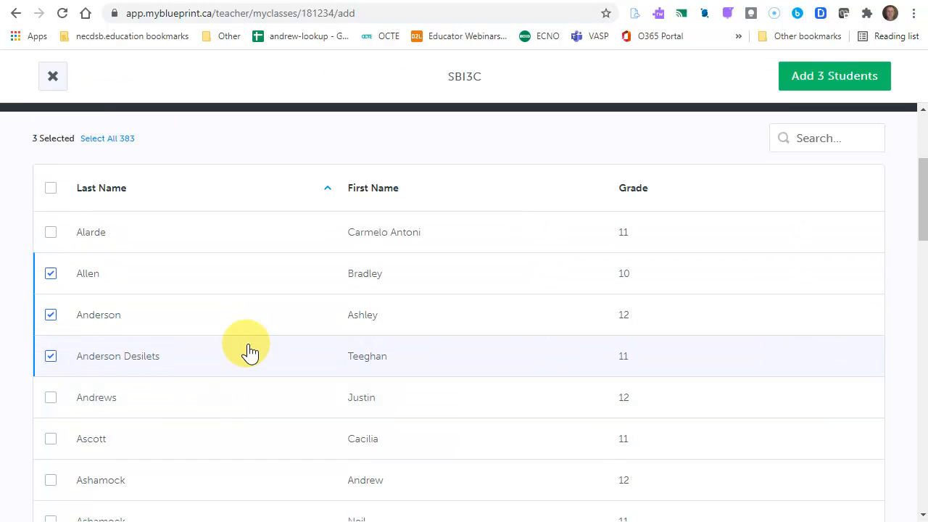
scroll(217, 335, "down", 1)
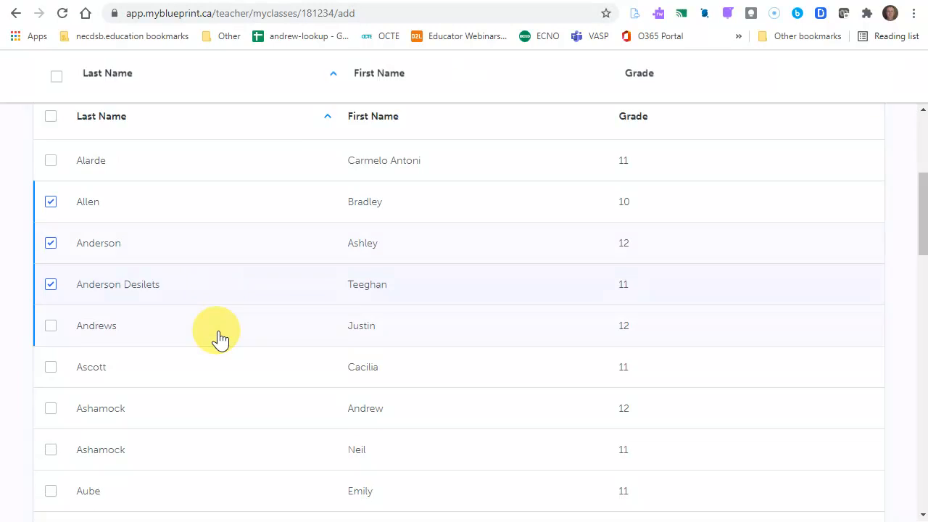
scroll(216, 332, "down", 1)
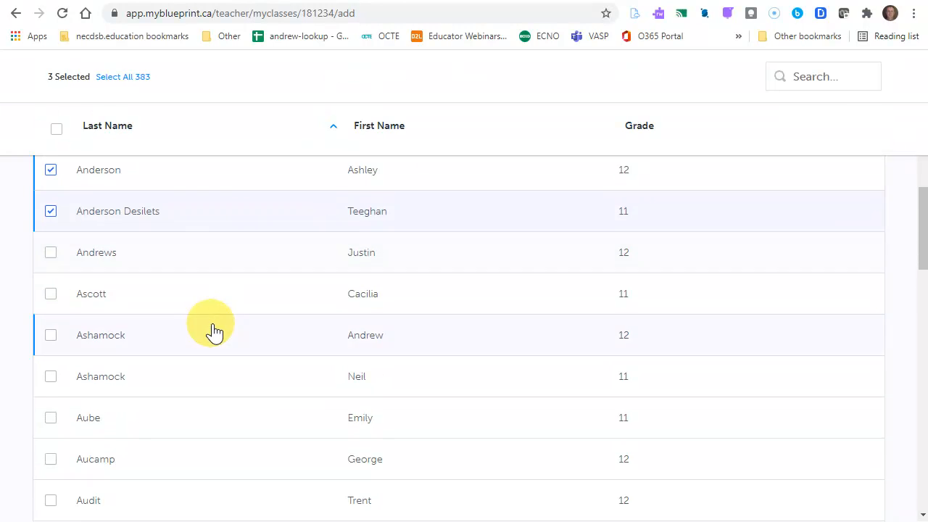
scroll(89, 306, "up", 2)
left_click(51, 232)
scroll(87, 290, "down", 2)
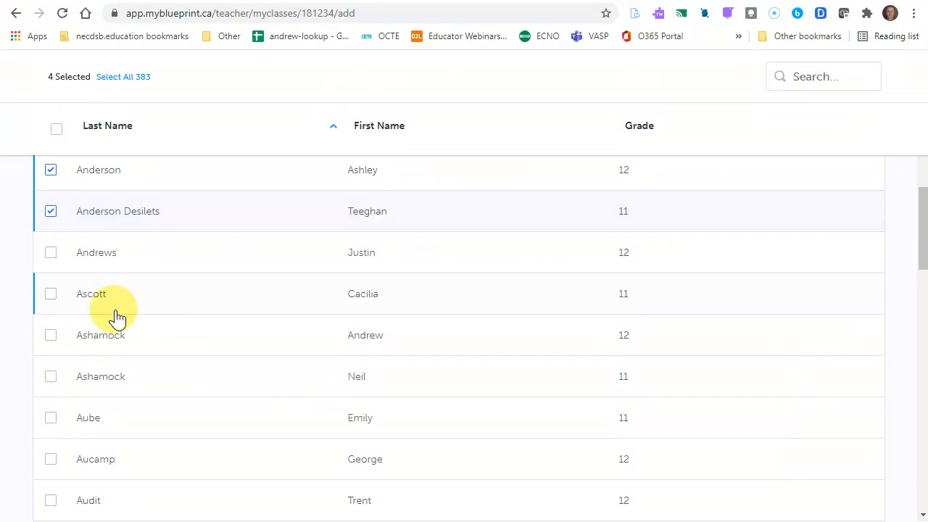
left_click(52, 255)
Set the student list's page size to 100 and select one more student further down.
scroll(73, 304, "down", 5)
scroll(83, 337, "down", 8)
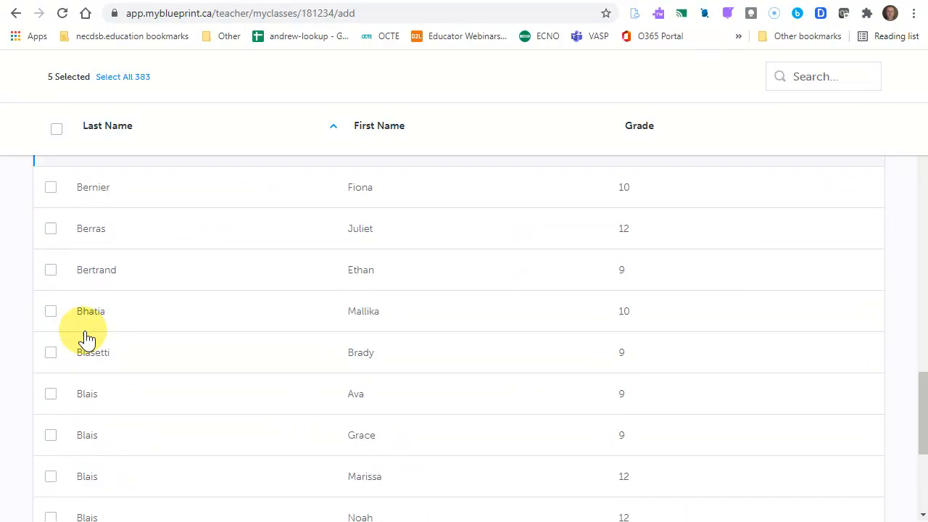
left_click(869, 474)
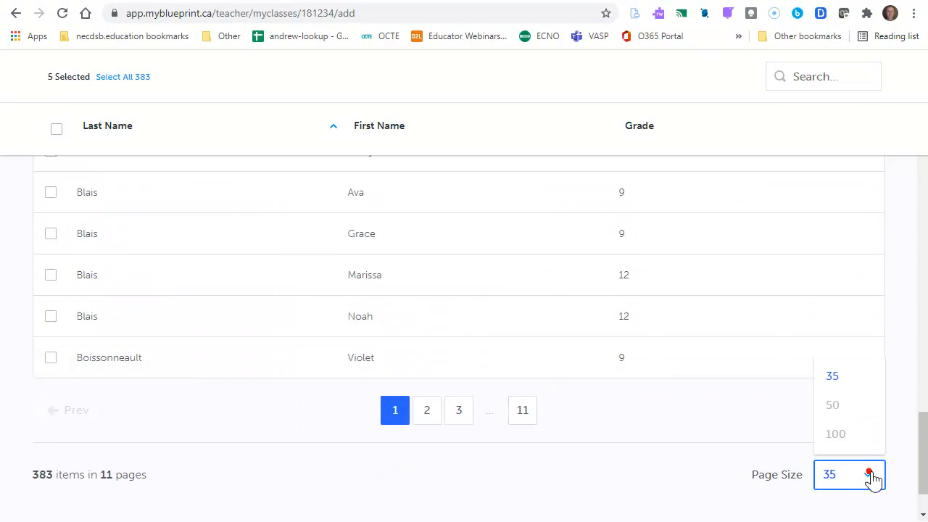
left_click(834, 433)
scroll(326, 341, "down", 15)
left_click(51, 362)
Add the six selected students to SBI3C and open the class overview.
scroll(325, 393, "down", 10)
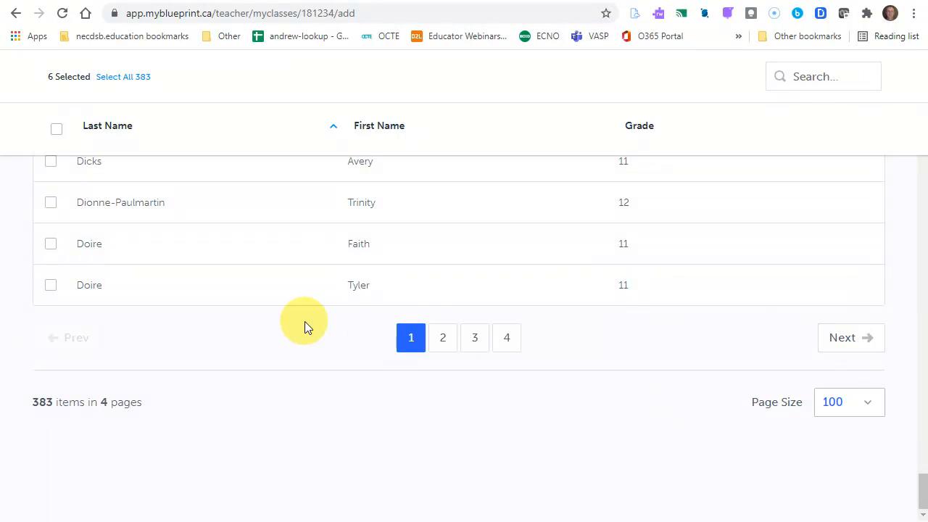
scroll(729, 356, "up", 10)
scroll(729, 355, "up", 20)
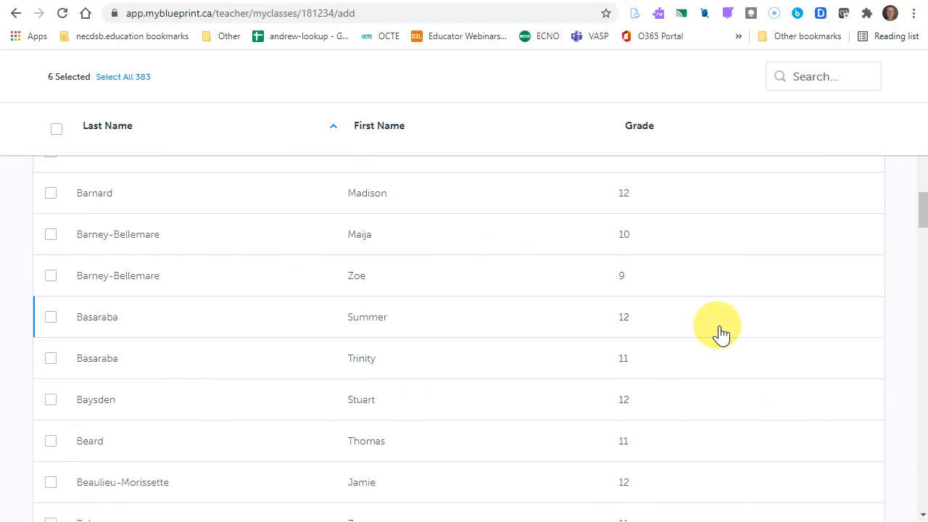
scroll(719, 329, "up", 10)
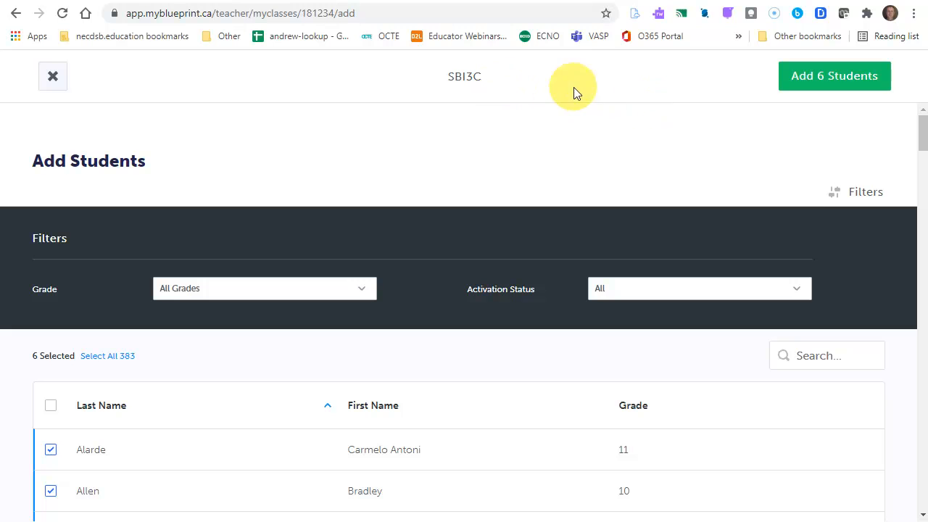
left_click(834, 87)
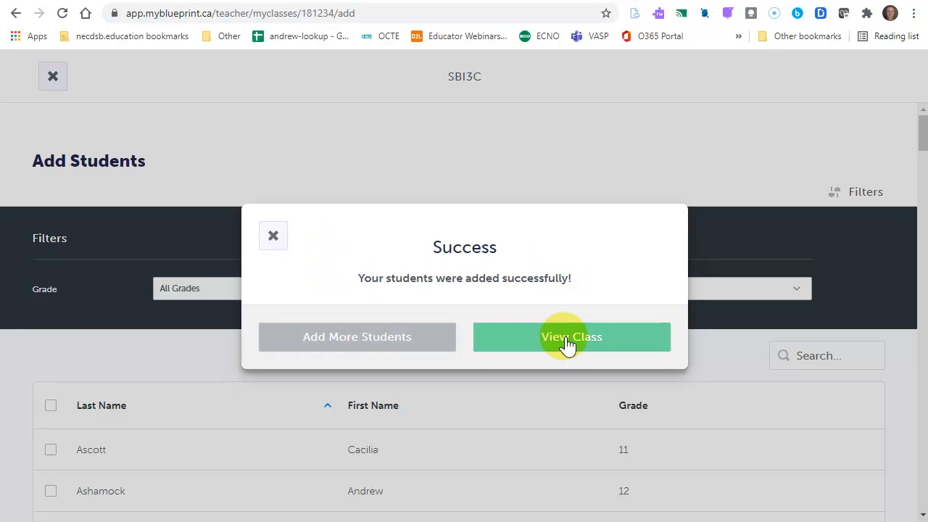
left_click(543, 343)
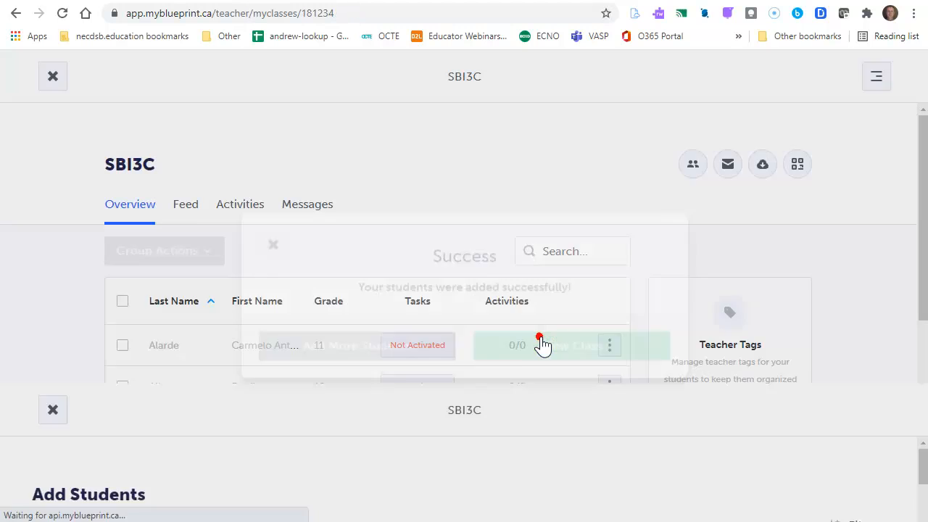
Remove the first student listed in the SBI3C roster from the class.
scroll(431, 347, "down", 1)
scroll(439, 319, "up", 1)
scroll(444, 331, "down", 1)
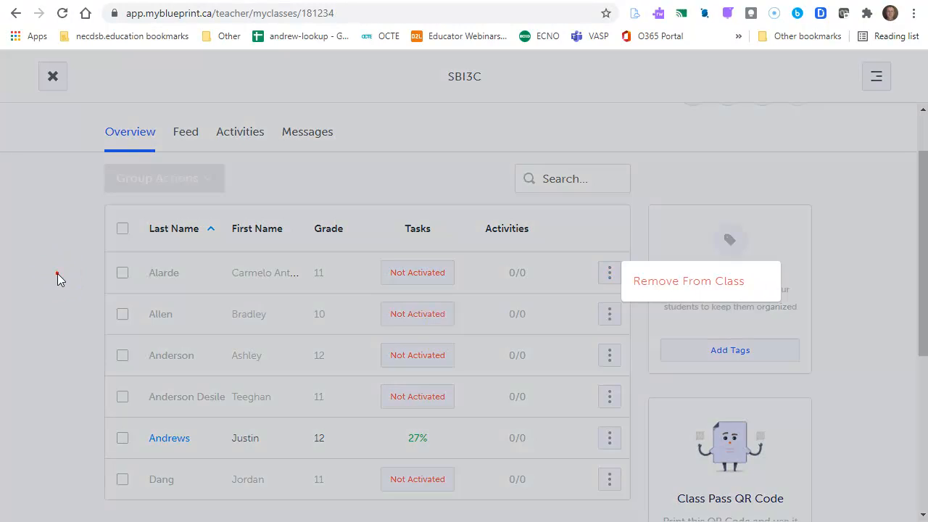
left_click(58, 273)
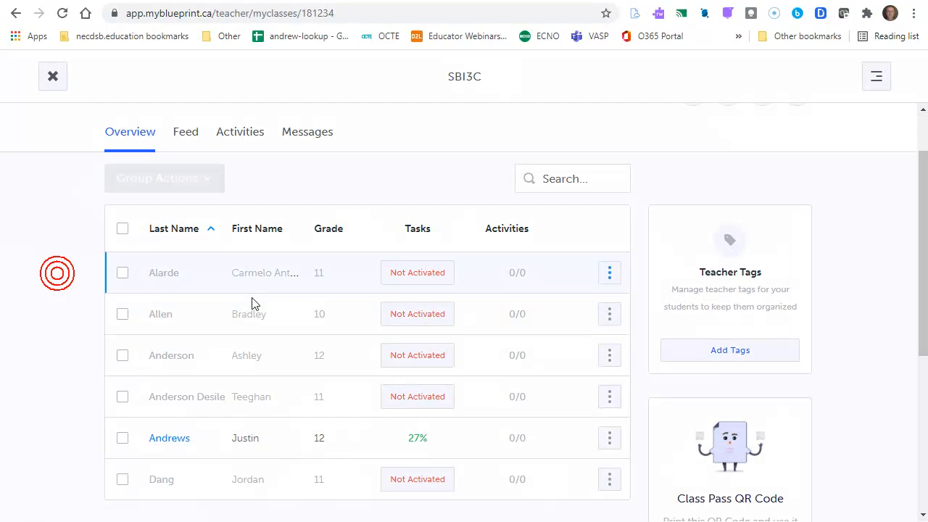
scroll(361, 389, "down", 1)
scroll(361, 389, "up", 1)
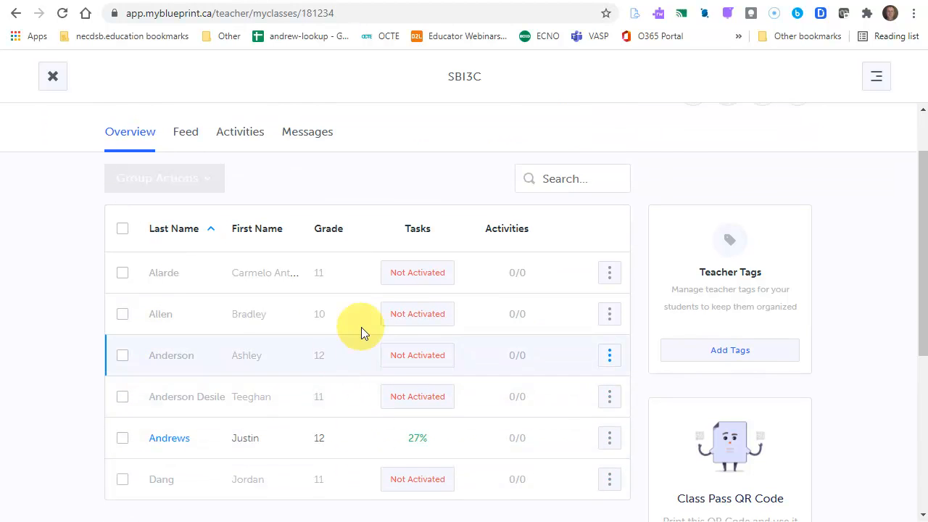
left_click(610, 274)
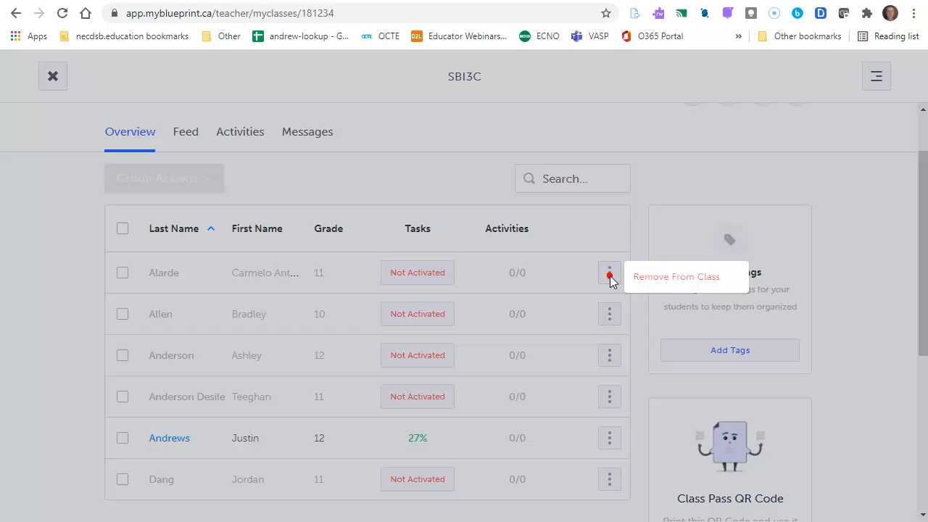
left_click(655, 286)
left_click(537, 330)
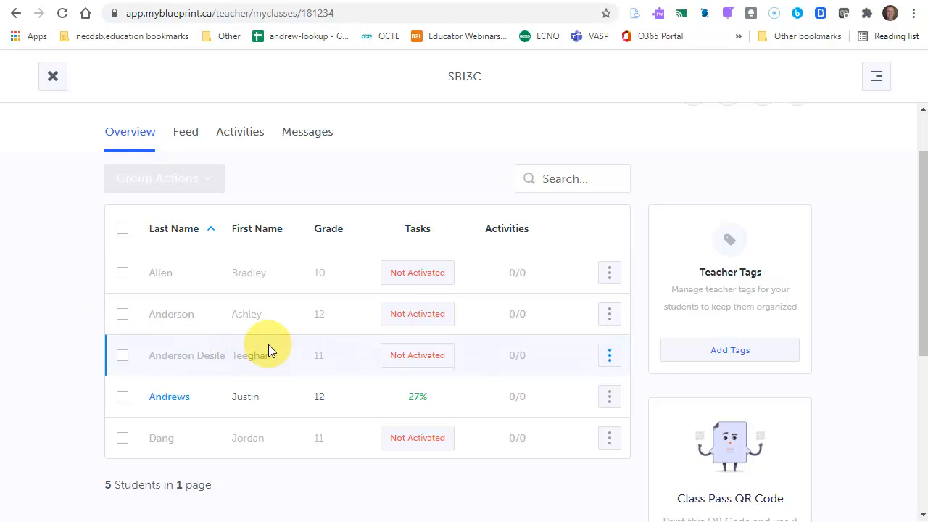
Leave the class page to review the dashboard's Getting Started activities, and return to the Classes list.
scroll(513, 377, "up", 1)
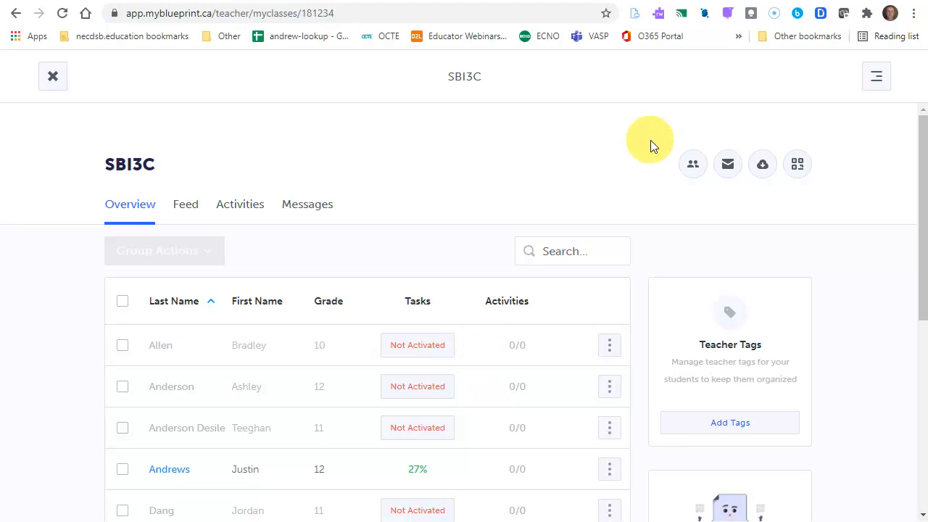
left_click(55, 80)
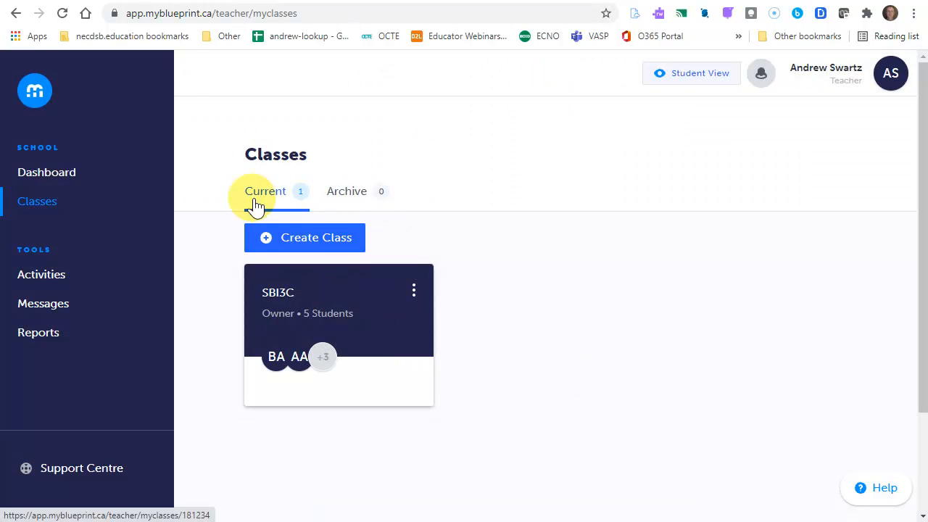
left_click(65, 172)
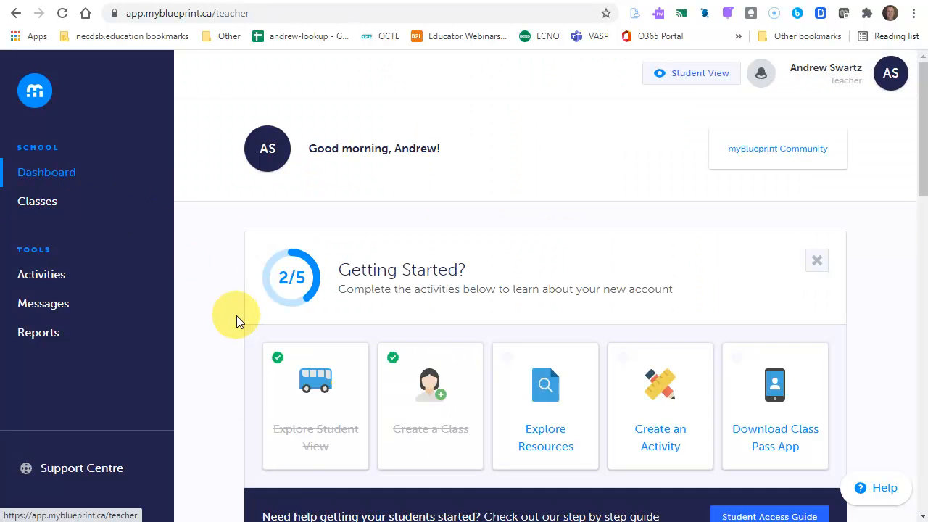
scroll(236, 319, "down", 2)
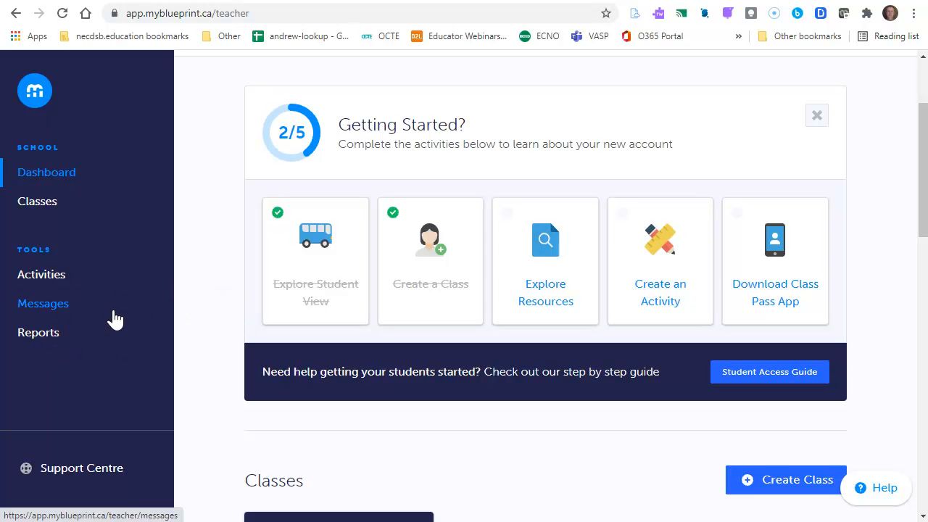
left_click(65, 204)
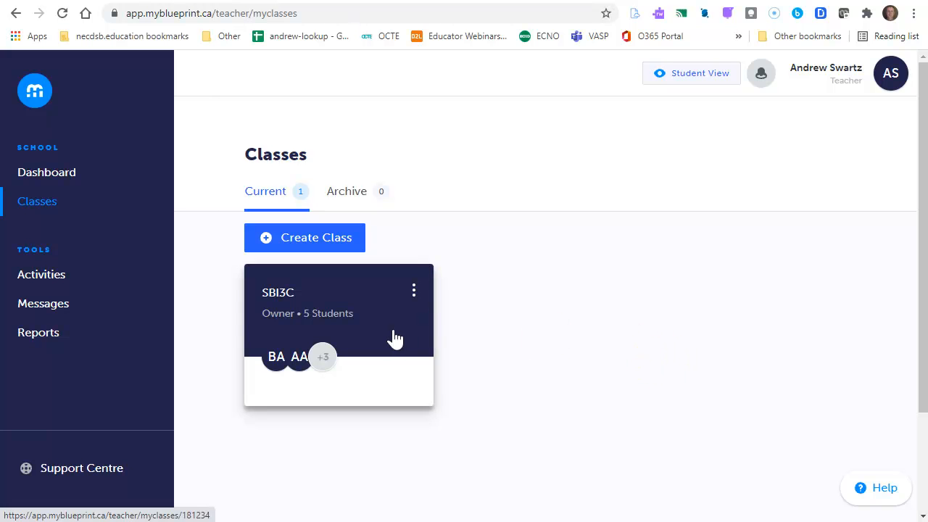